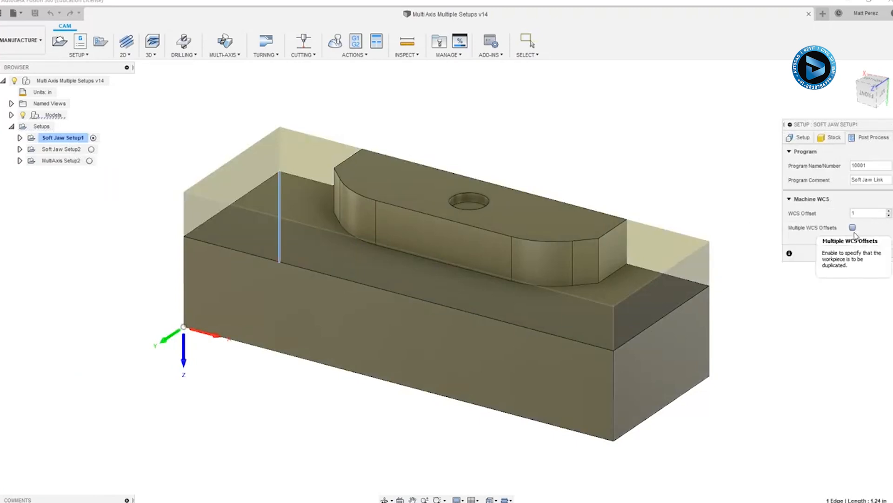
Confirm the Soft Jaw Setup1 settings and set the WCS offset of Soft Jaw Setup2 to 0.
{"action": "left_click", "coordinate": [851, 254]}
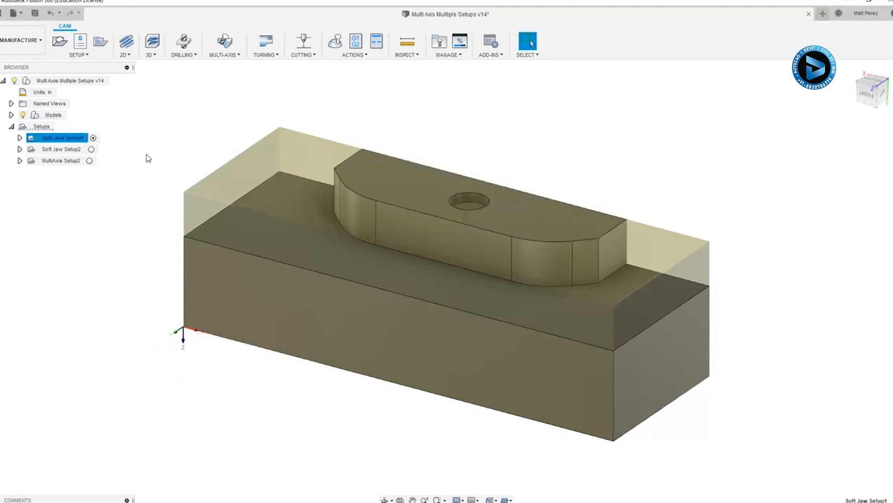
{"action": "right_click", "coordinate": [71, 153]}
{"action": "left_click", "coordinate": [90, 160]}
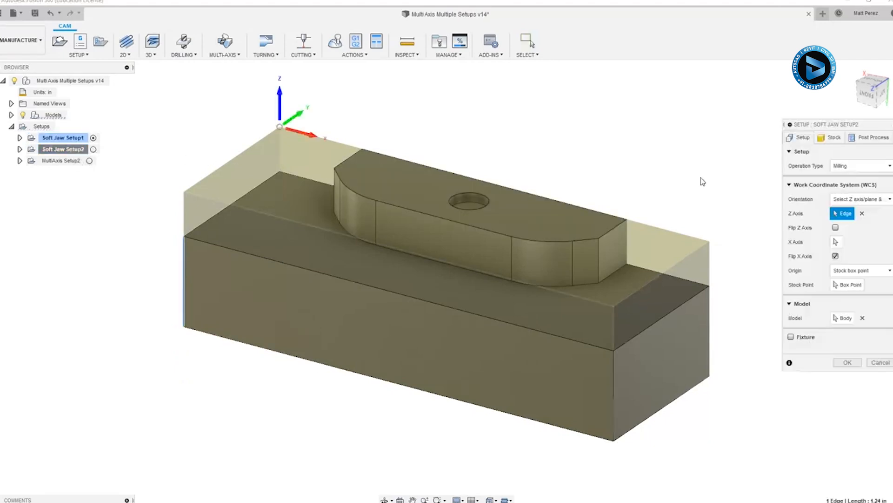
{"action": "left_click", "coordinate": [870, 138]}
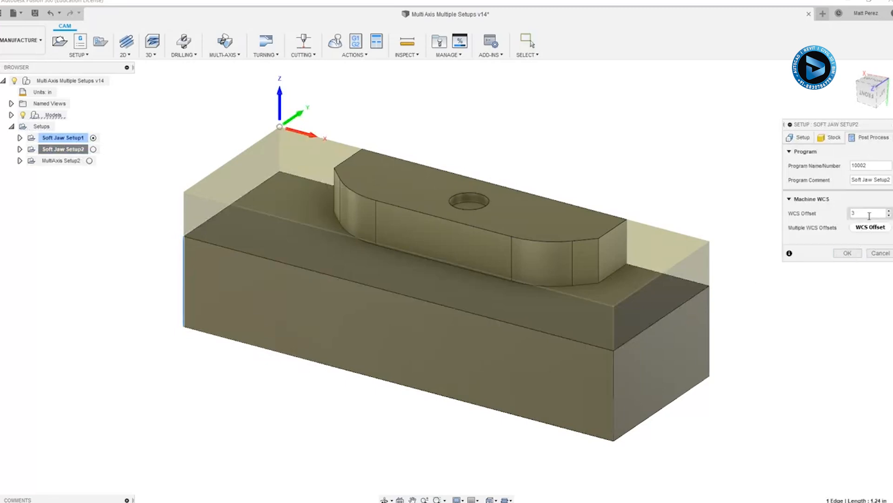
{"action": "left_click", "coordinate": [889, 216]}
{"action": "left_click", "coordinate": [888, 217]}
{"action": "left_click", "coordinate": [890, 217]}
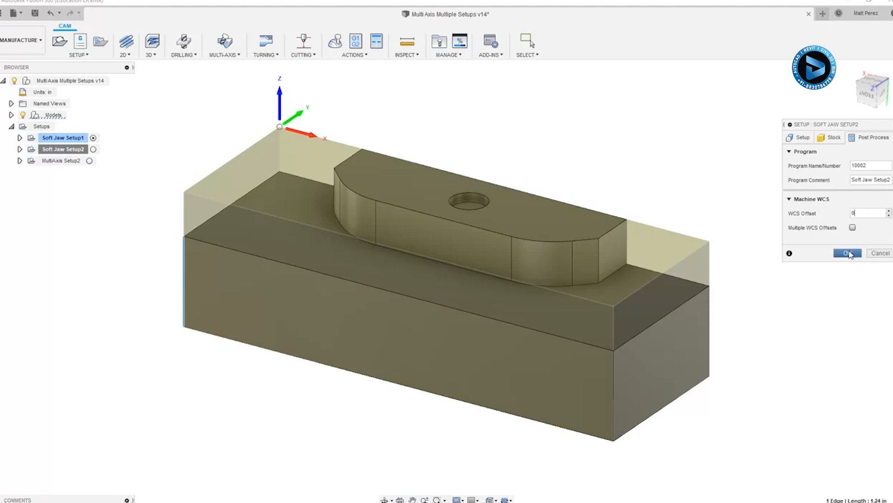
{"action": "left_click", "coordinate": [847, 253]}
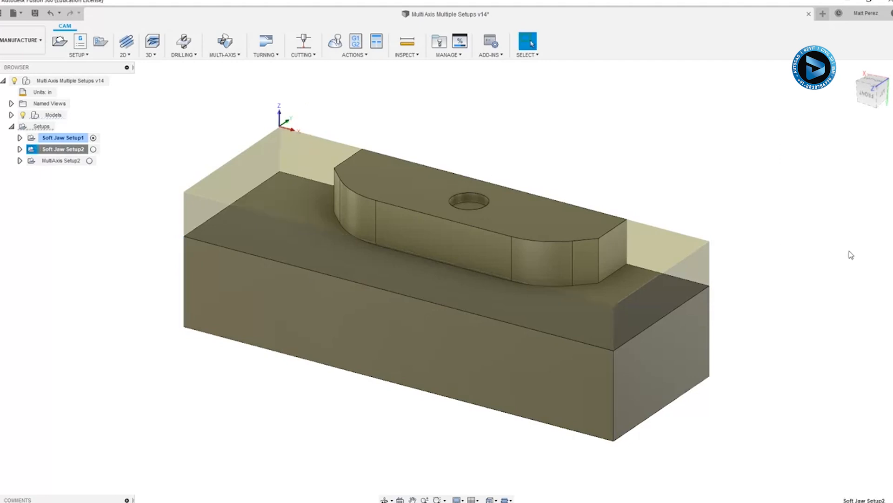
Enable multiple WCS offsets for Soft Jaw Setup1 and set the number of instances to 3.
{"action": "left_click", "coordinate": [52, 138]}
{"action": "right_click", "coordinate": [53, 138]}
{"action": "left_click", "coordinate": [62, 144]}
{"action": "left_click", "coordinate": [863, 138]}
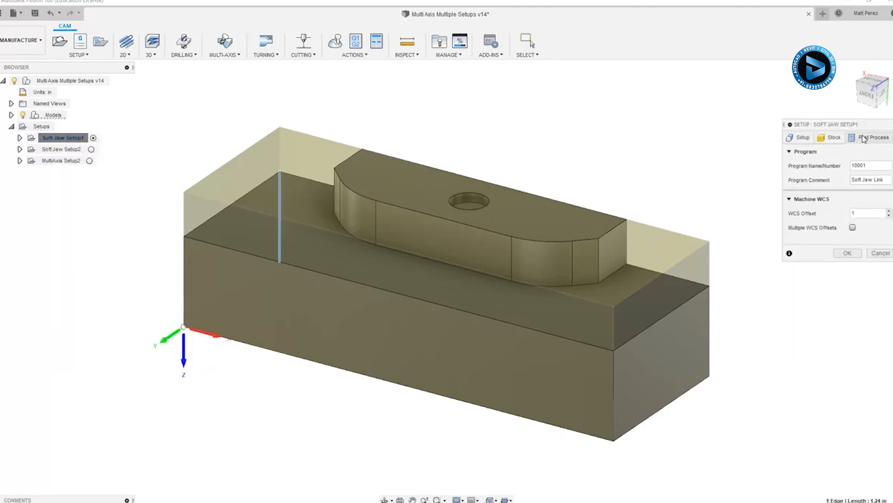
{"action": "left_click", "coordinate": [852, 228]}
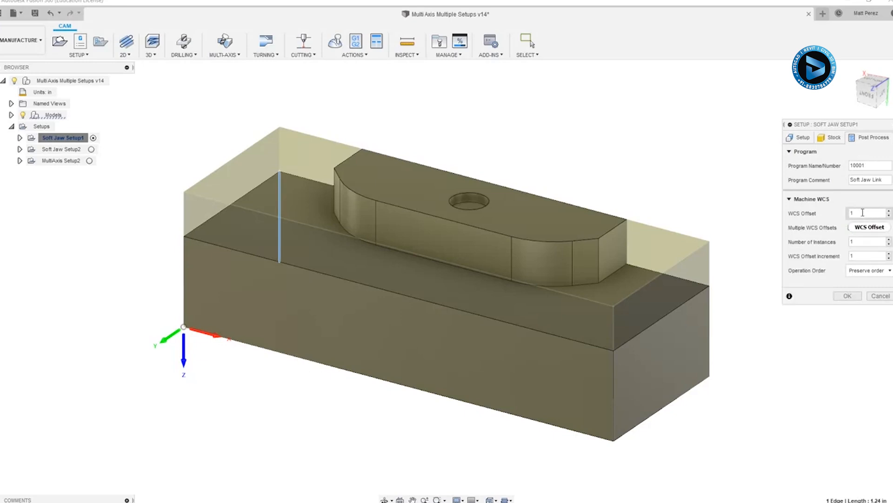
{"action": "left_click", "coordinate": [851, 227]}
{"action": "left_click", "coordinate": [889, 241]}
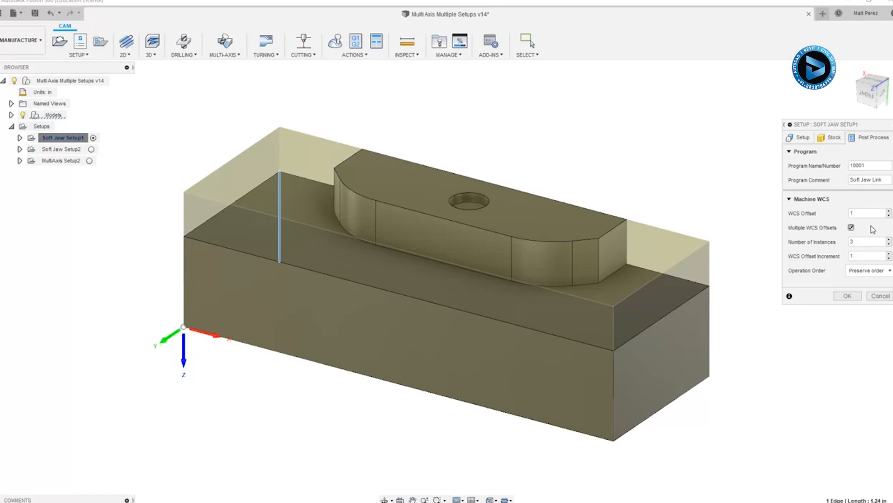
Set the operation order of Soft Jaw Setup1 to Order by tool and confirm the setup.
{"action": "left_click", "coordinate": [871, 270]}
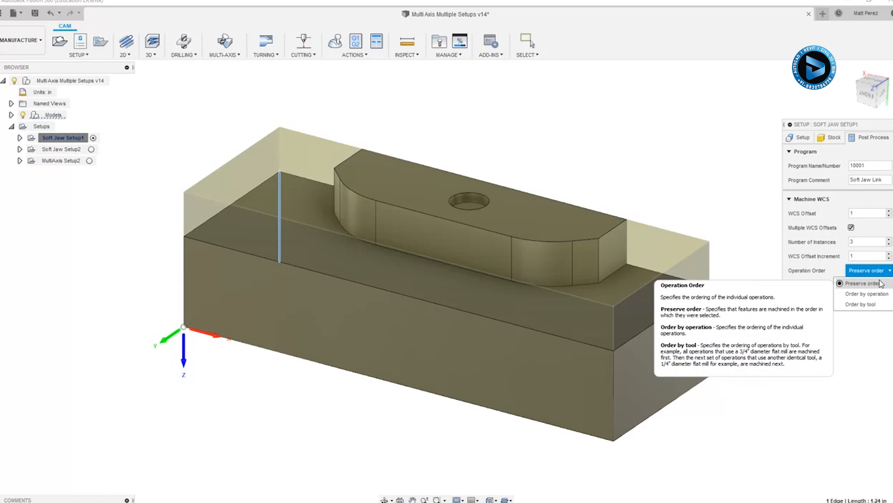
{"action": "left_click", "coordinate": [880, 305]}
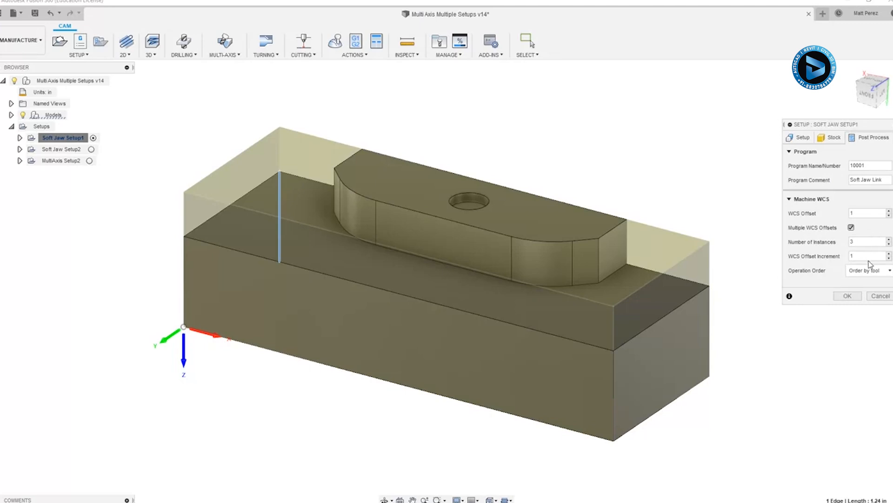
{"action": "left_click", "coordinate": [850, 297]}
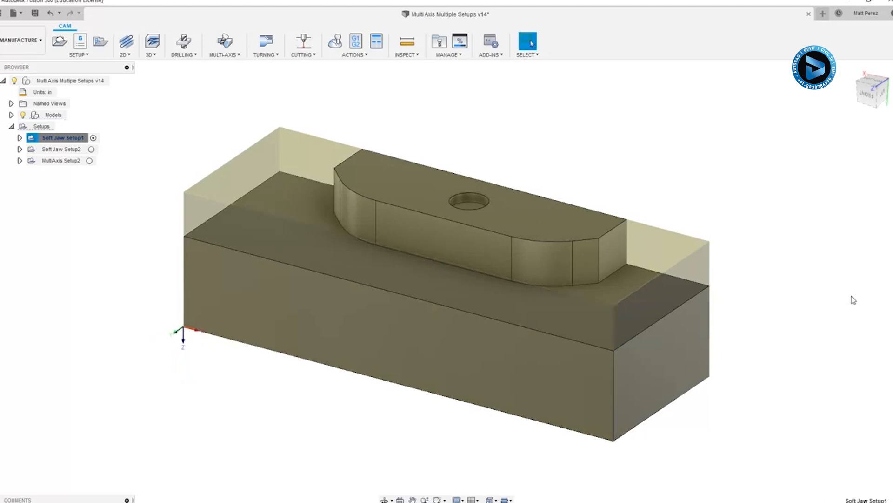
Post process Soft Jaw Setup1 with the HAAS (pre-NGC) configuration as program 10010 and save the NC file.
{"action": "left_click", "coordinate": [355, 41]}
{"action": "left_click", "coordinate": [418, 234]}
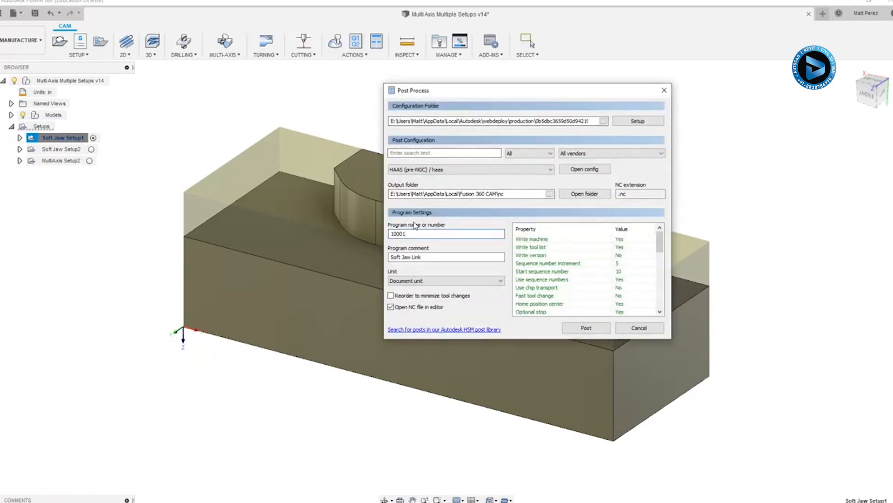
{"action": "key", "text": "BackSpace"}
{"action": "type", "text": "10"}
{"action": "left_click", "coordinate": [584, 328]}
{"action": "left_click", "coordinate": [423, 358]}
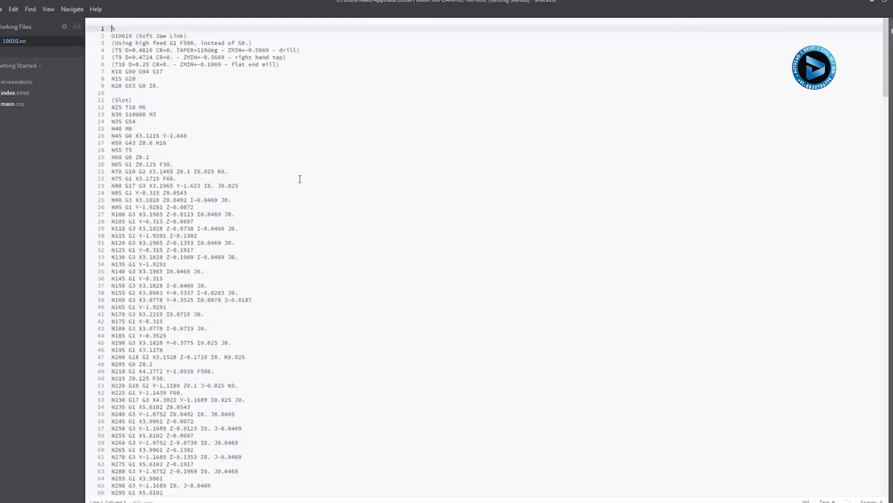
Examine the work offset code called at the start of each repeated Slot operation in 10010.nc.
{"action": "left_click_drag", "start_coordinate": [116, 120], "coordinate": [135, 127]}
{"action": "left_click", "coordinate": [125, 99]}
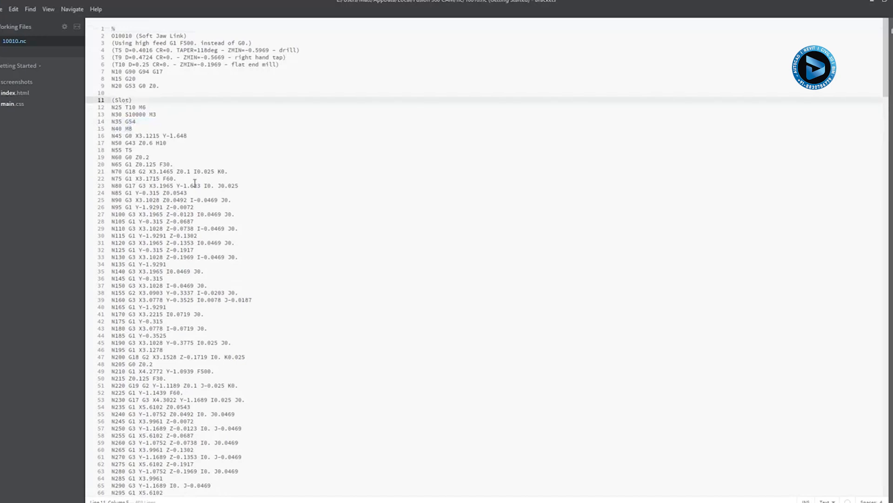
{"action": "scroll", "coordinate": [195, 186], "scroll_direction": "down", "scroll_amount": 15}
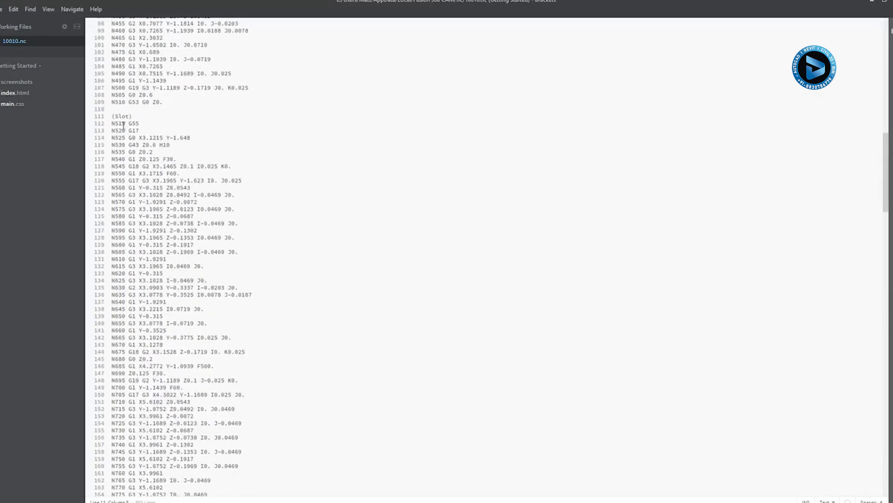
{"action": "left_click_drag", "start_coordinate": [118, 116], "coordinate": [132, 123]}
{"action": "scroll", "coordinate": [151, 196], "scroll_direction": "down", "scroll_amount": 12}
{"action": "scroll", "coordinate": [160, 222], "scroll_direction": "down", "scroll_amount": 3}
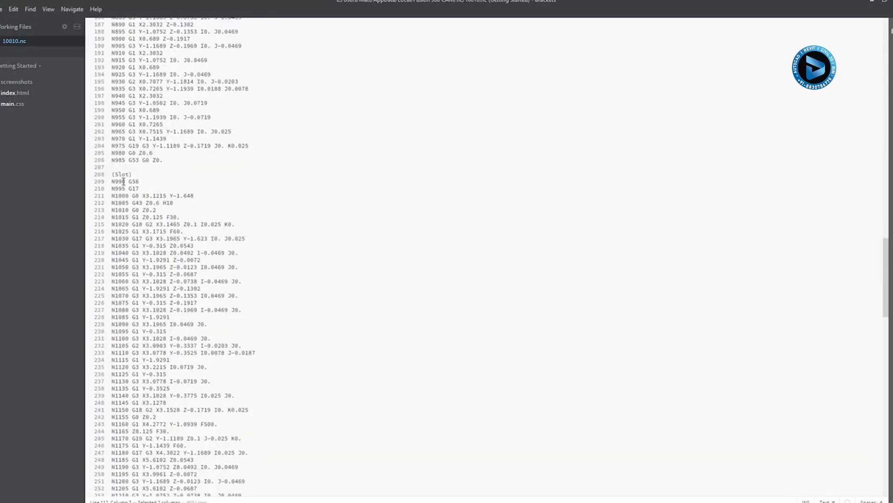
{"action": "left_click_drag", "start_coordinate": [112, 175], "coordinate": [135, 182]}
{"action": "scroll", "coordinate": [142, 195], "scroll_direction": "down", "scroll_amount": 3}
{"action": "scroll", "coordinate": [148, 209], "scroll_direction": "down", "scroll_amount": 20}
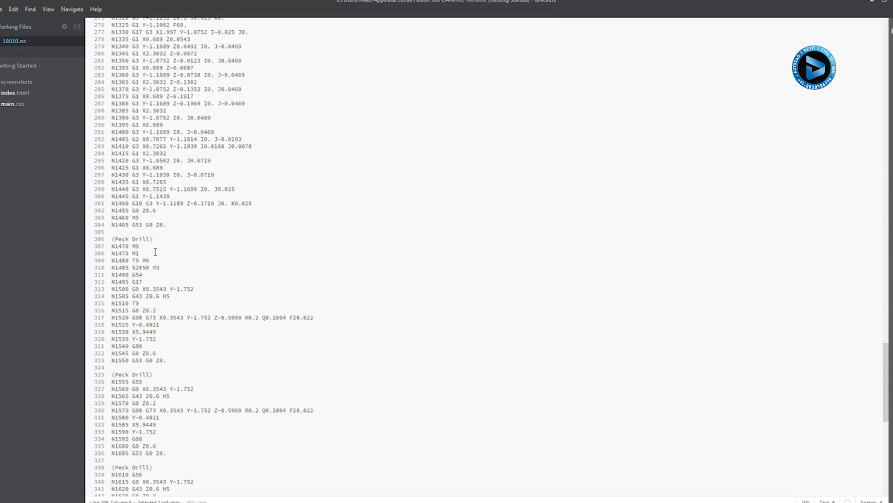
Compare the work offset codes of the repeated Peck Drill operations in the NC program.
{"action": "left_click_drag", "start_coordinate": [142, 274], "coordinate": [126, 274]}
{"action": "left_click_drag", "start_coordinate": [142, 381], "coordinate": [139, 382]}
{"action": "scroll", "coordinate": [148, 442], "scroll_direction": "down", "scroll_amount": 6}
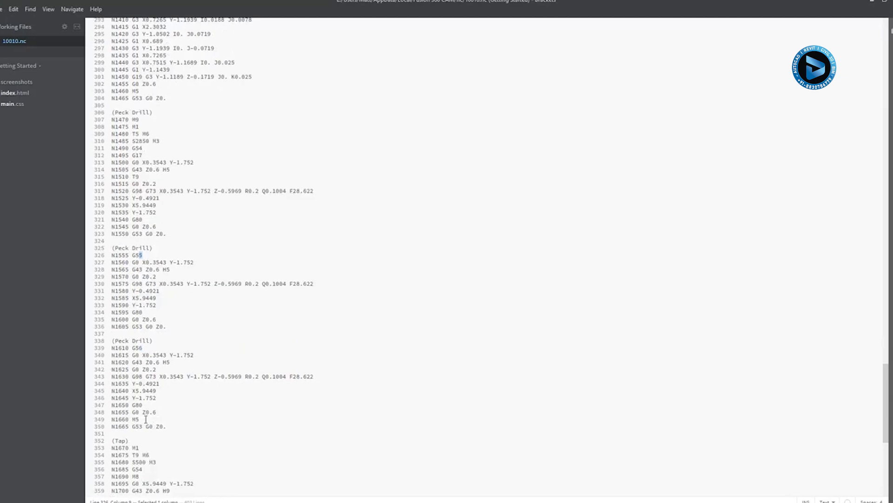
{"action": "scroll", "coordinate": [148, 213], "scroll_direction": "up", "scroll_amount": 6}
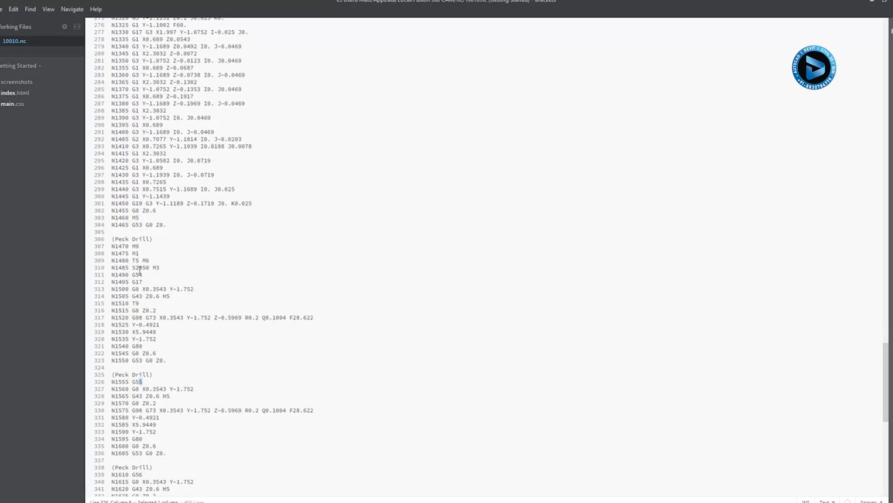
{"action": "left_click_drag", "start_coordinate": [140, 275], "coordinate": [132, 275]}
{"action": "scroll", "coordinate": [140, 377], "scroll_direction": "down", "scroll_amount": 3}
{"action": "left_click_drag", "start_coordinate": [143, 320], "coordinate": [129, 321]}
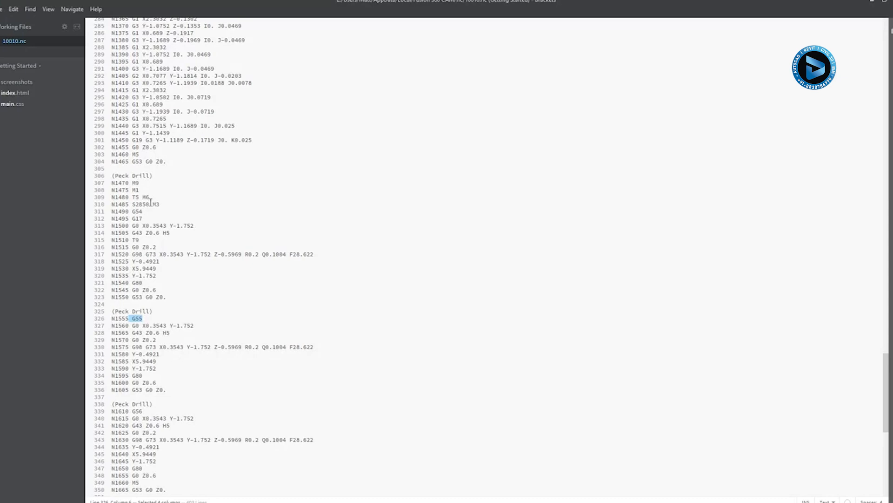
{"action": "scroll", "coordinate": [150, 200], "scroll_direction": "down", "scroll_amount": 3}
{"action": "left_click_drag", "start_coordinate": [141, 348], "coordinate": [133, 348]}
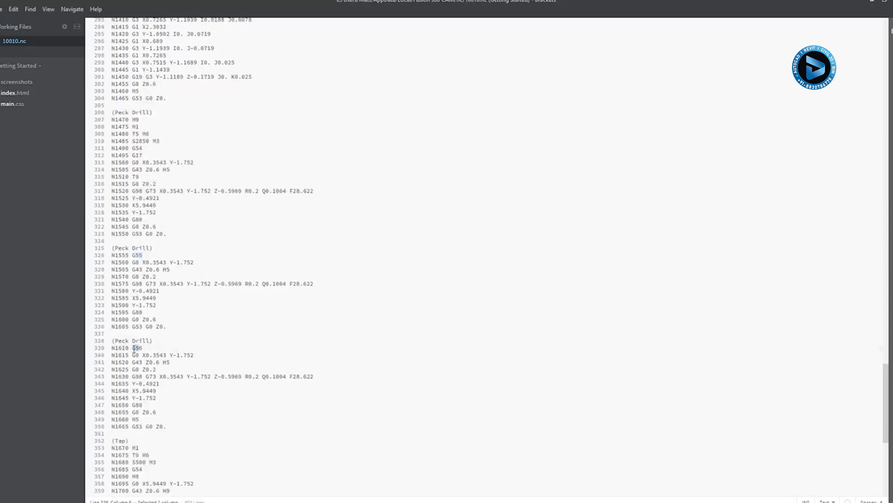
Check the work offset code of each Tap operation through to the end of the NC program.
{"action": "scroll", "coordinate": [135, 356], "scroll_direction": "down", "scroll_amount": 3}
{"action": "scroll", "coordinate": [136, 359], "scroll_direction": "down", "scroll_amount": 6}
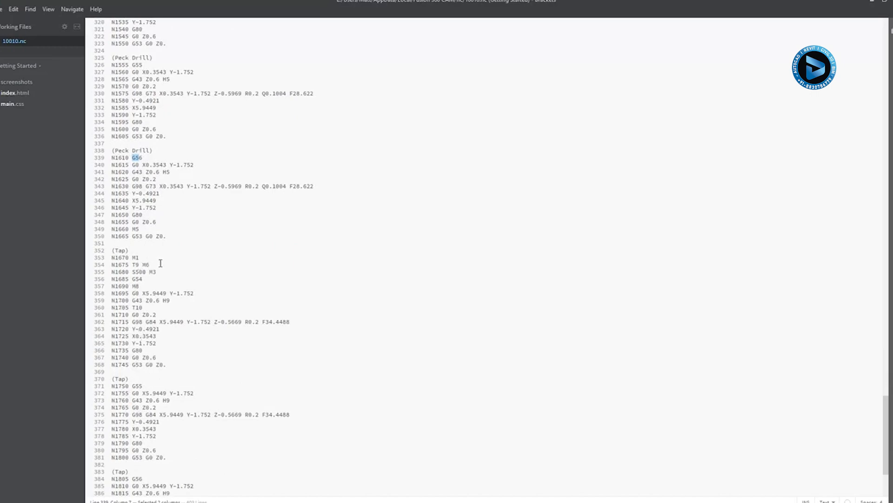
{"action": "double_click", "coordinate": [136, 279]}
{"action": "double_click", "coordinate": [138, 386]}
{"action": "left_click_drag", "start_coordinate": [143, 479], "coordinate": [126, 478]}
{"action": "scroll", "coordinate": [125, 478], "scroll_direction": "down", "scroll_amount": 6}
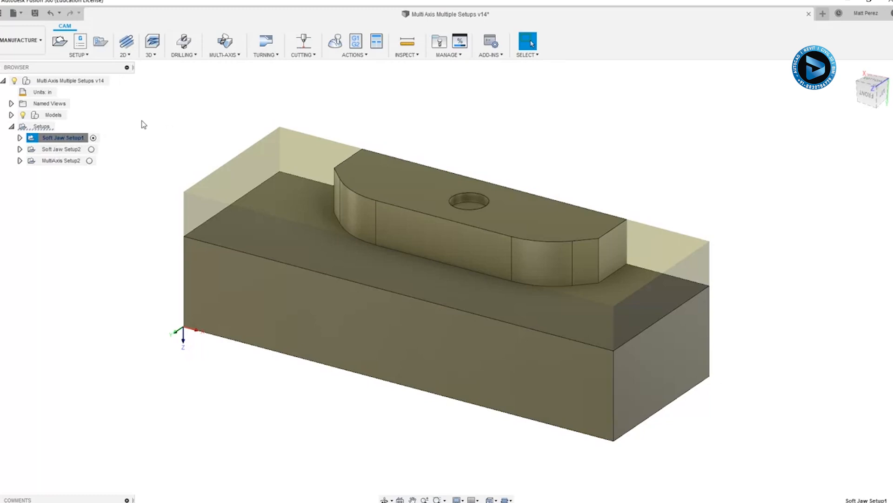
Try the Override WCS Offset option in a new pattern for Soft Jaw Setup1 and cancel the pattern.
{"action": "left_click", "coordinate": [86, 58]}
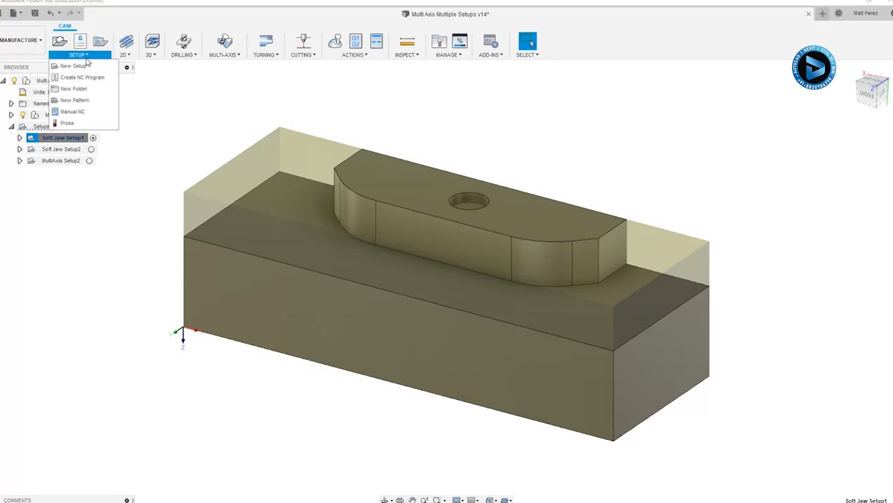
{"action": "left_click", "coordinate": [85, 101]}
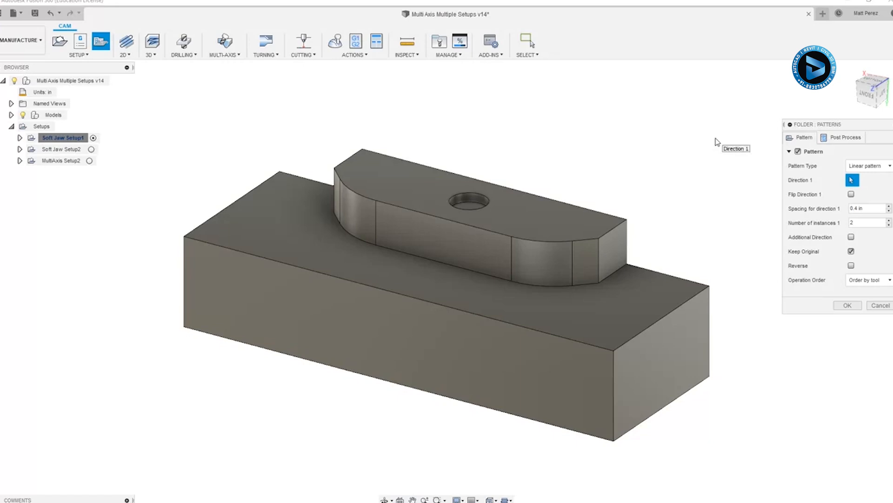
{"action": "left_click", "coordinate": [854, 141]}
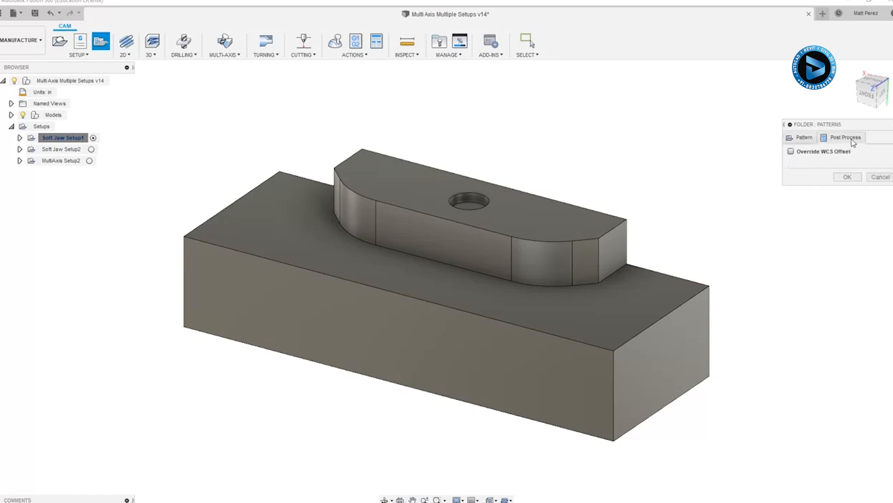
{"action": "left_click", "coordinate": [791, 152]}
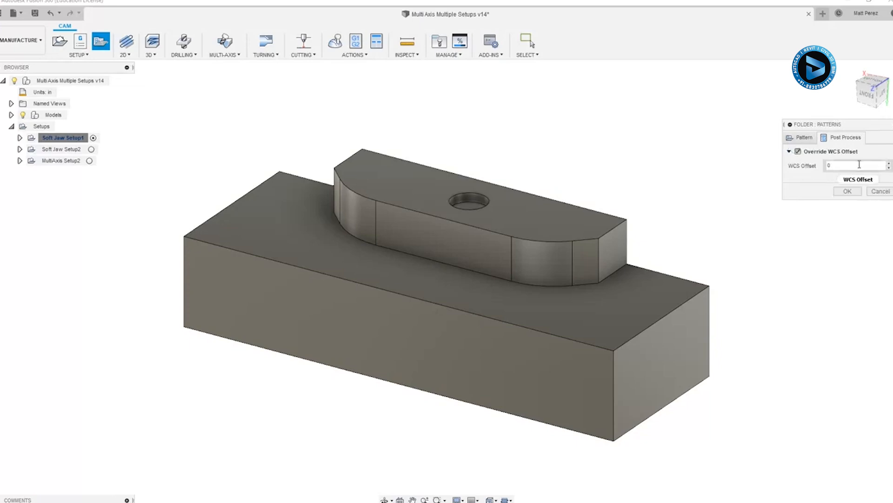
{"action": "left_click", "coordinate": [800, 152]}
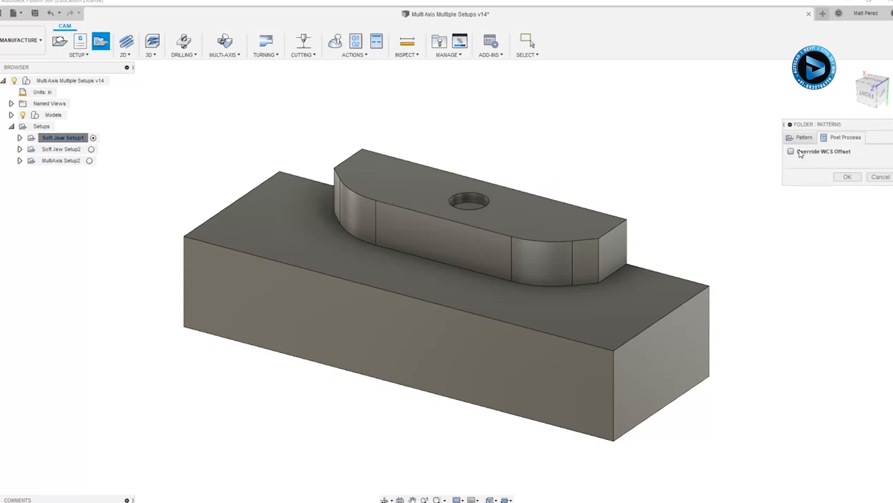
{"action": "left_click", "coordinate": [881, 177]}
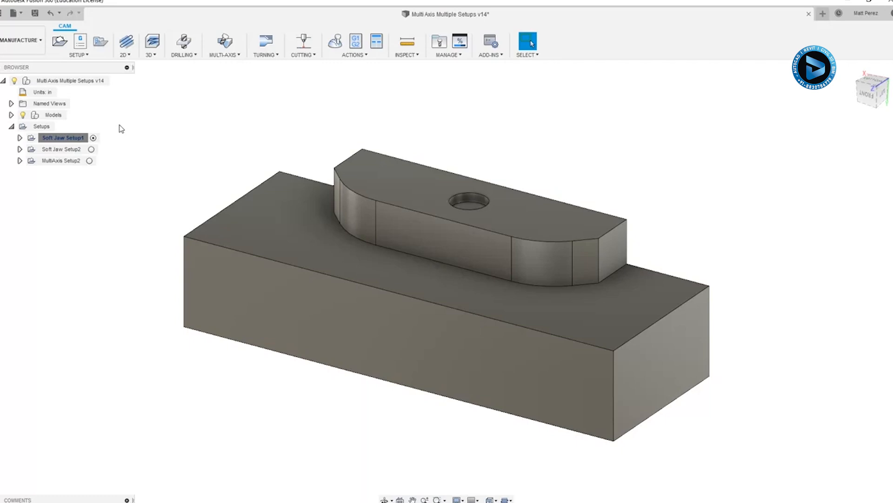
Save the design as a new version with the description "User Saved".
{"action": "left_click", "coordinate": [35, 13]}
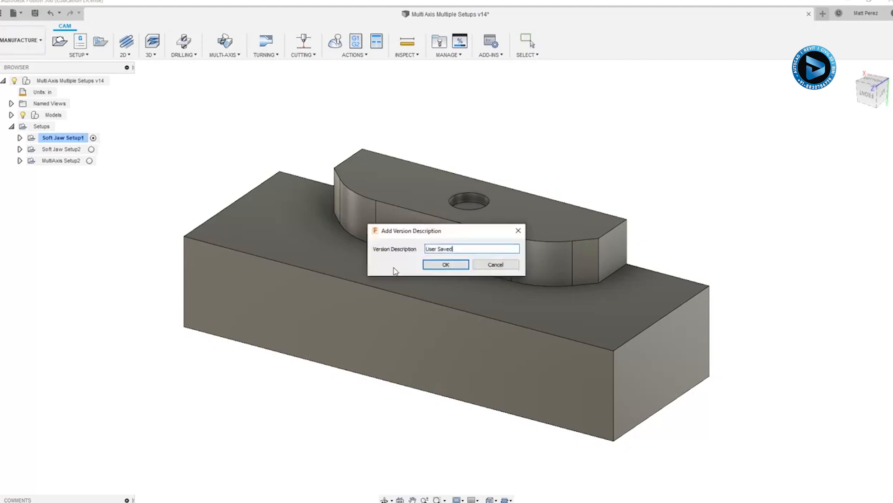
{"action": "left_click", "coordinate": [446, 265]}
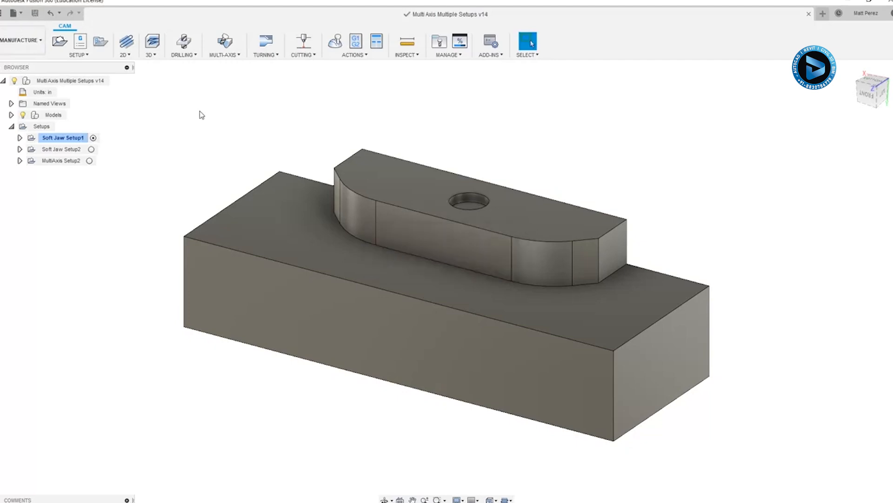